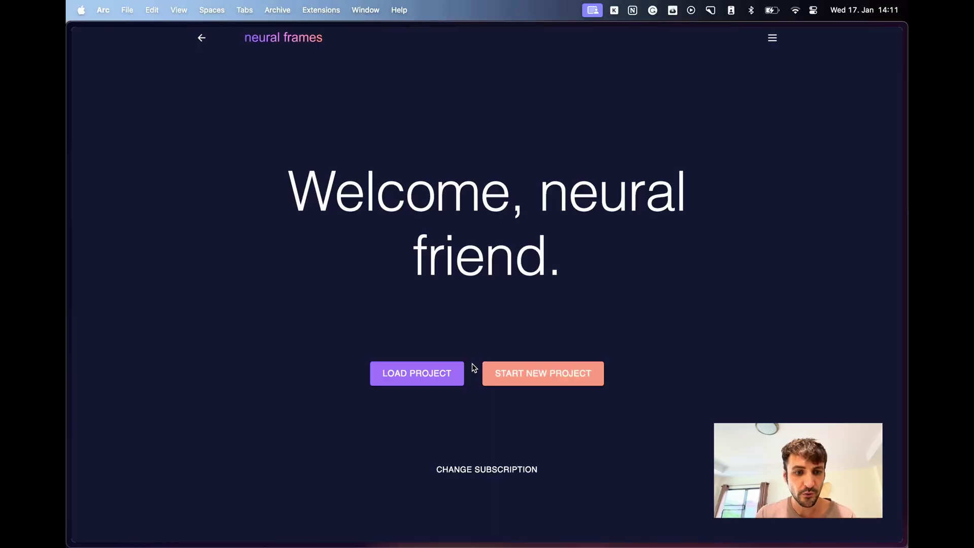
Step: Start a new project and pick Juggernaut XL on the Select an AI page
{"action": "left_click", "coordinate": [519, 377]}
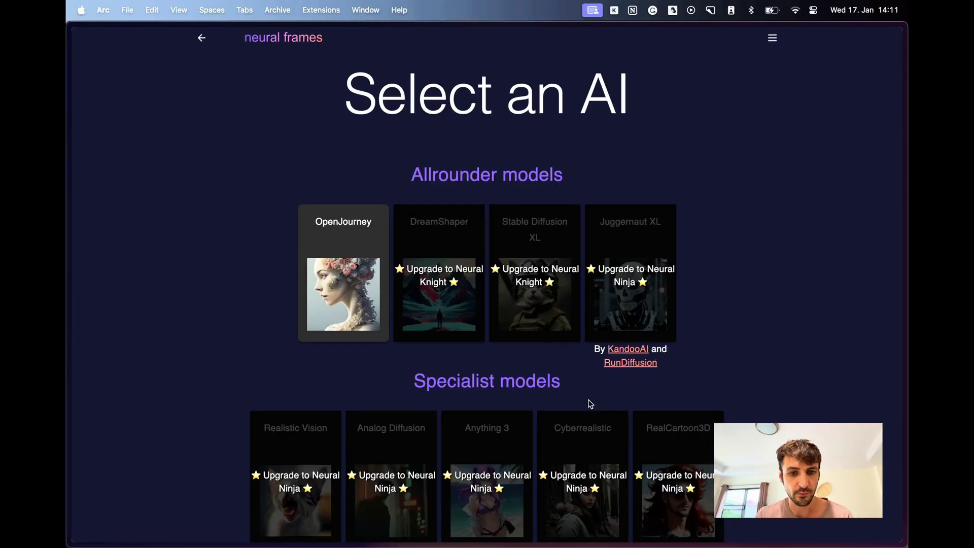
{"action": "scroll", "coordinate": [396, 357], "scroll_direction": "down", "scroll_amount": 3}
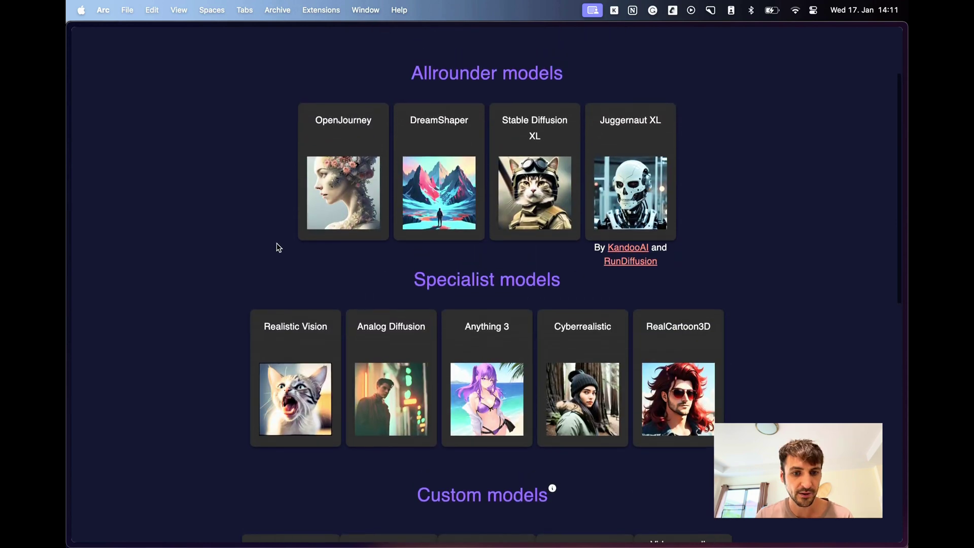
{"action": "scroll", "coordinate": [276, 246], "scroll_direction": "up", "scroll_amount": 2}
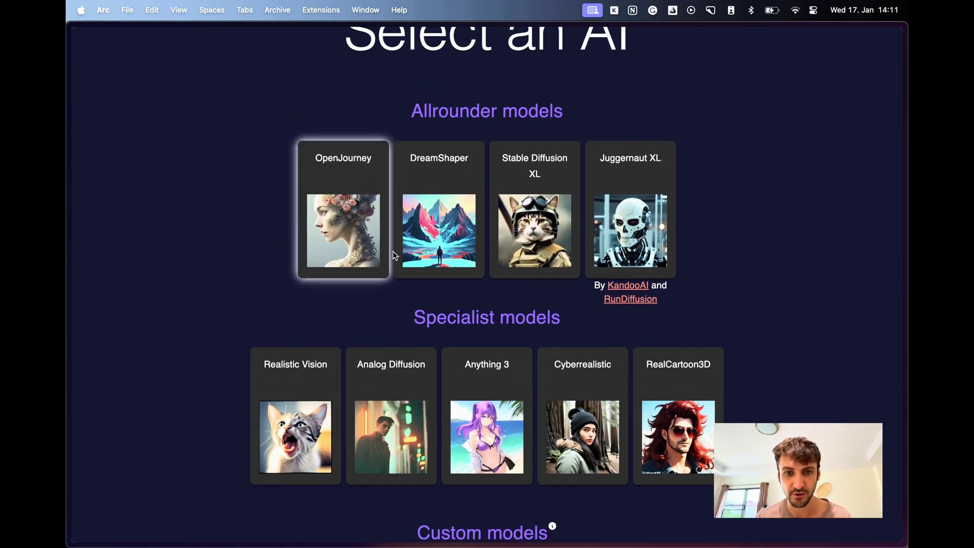
{"action": "left_click", "coordinate": [643, 208]}
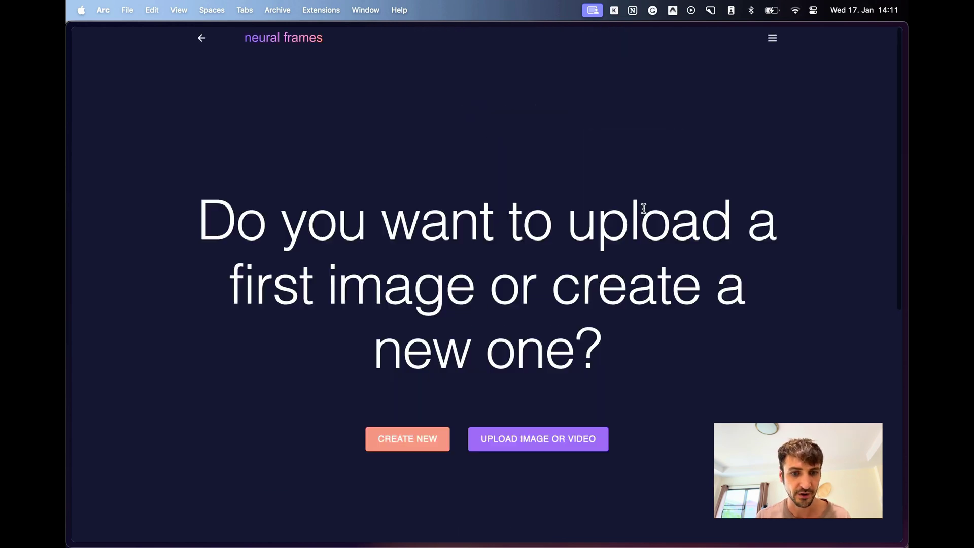
Step: Render first images of 'portrait of a cute little robot, synthetic, metallic, beautiful' in 9:16 format
{"action": "left_click", "coordinate": [398, 435]}
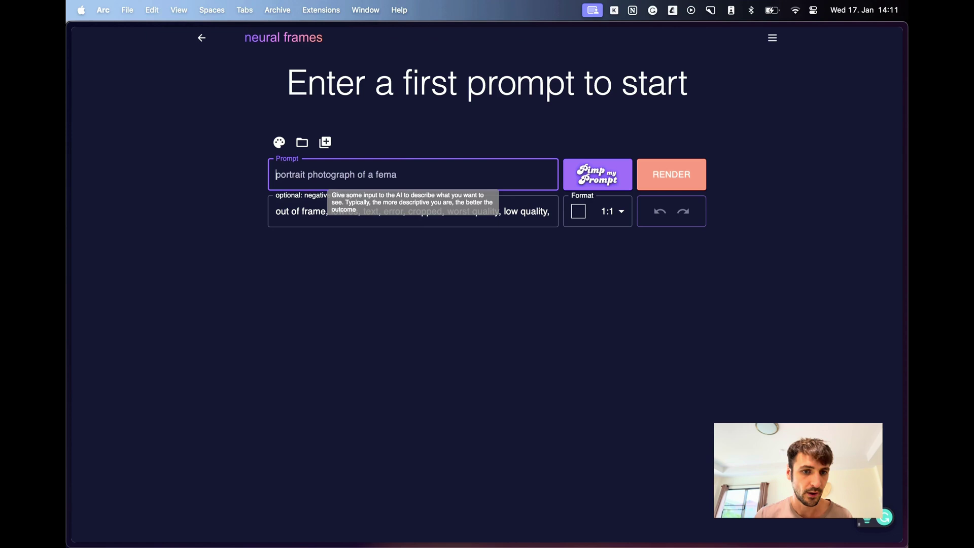
{"action": "type", "text": "por"}
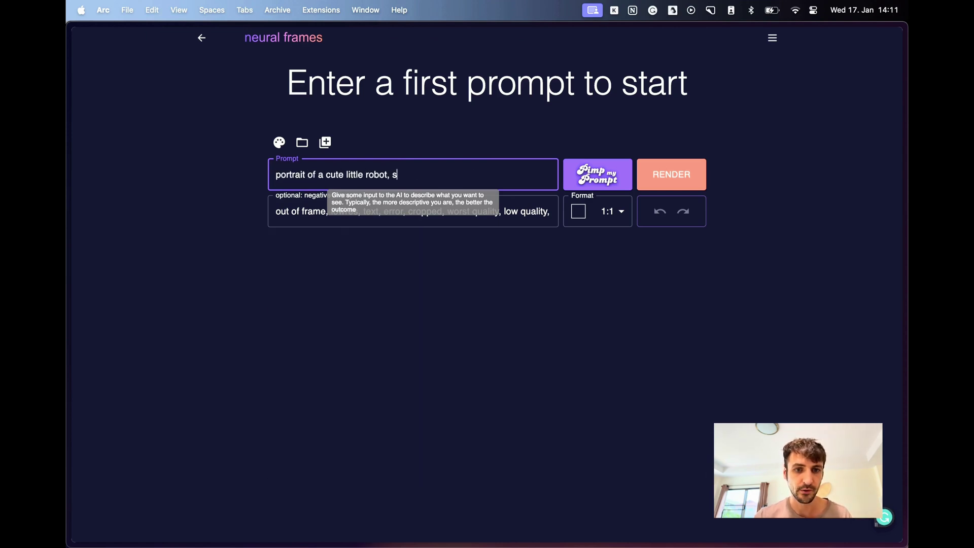
{"action": "type", "text": "tal"}
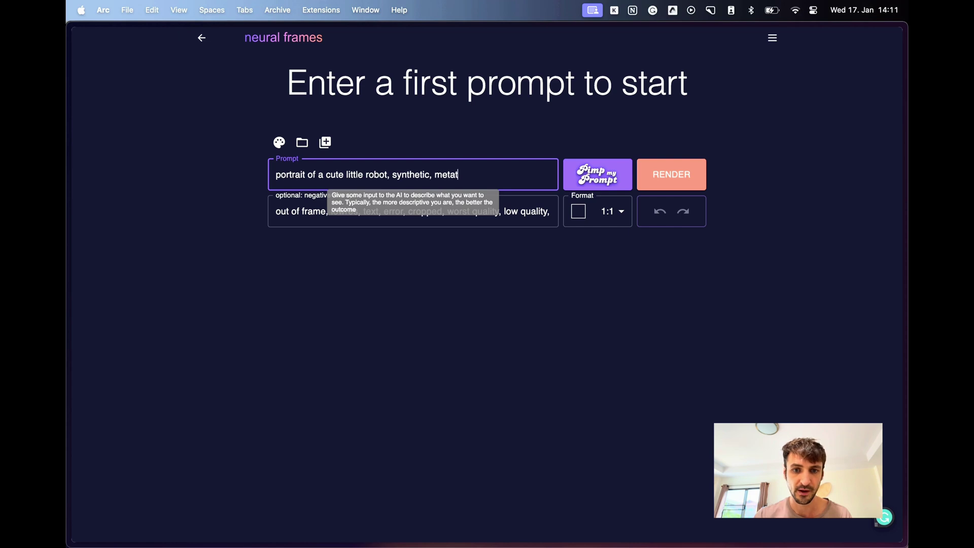
{"action": "type", "text": "lic, beautiful"}
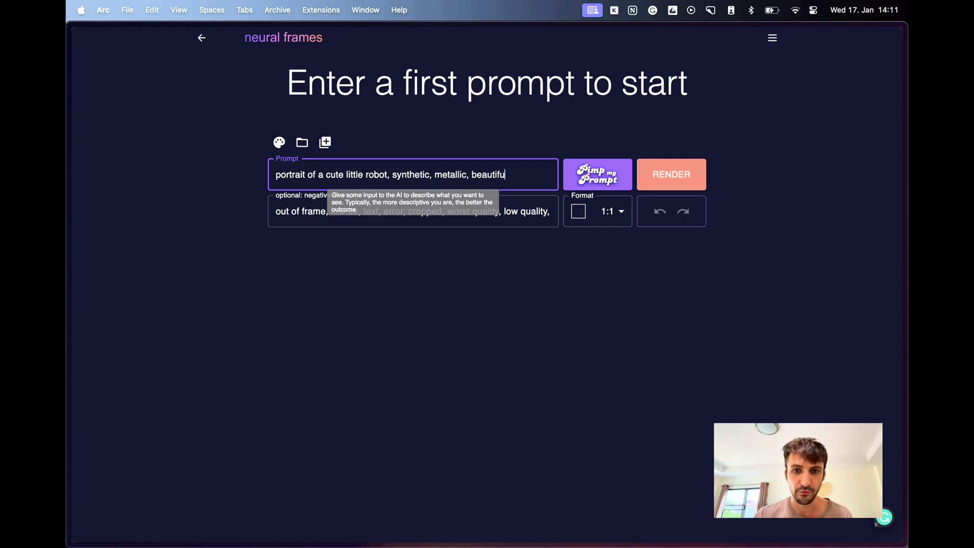
{"action": "left_click", "coordinate": [586, 217]}
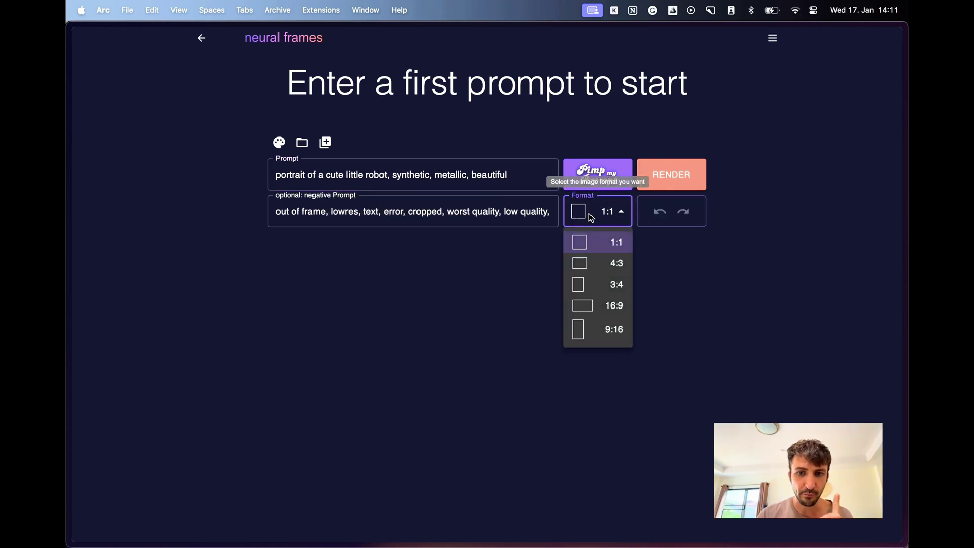
{"action": "left_click", "coordinate": [576, 328]}
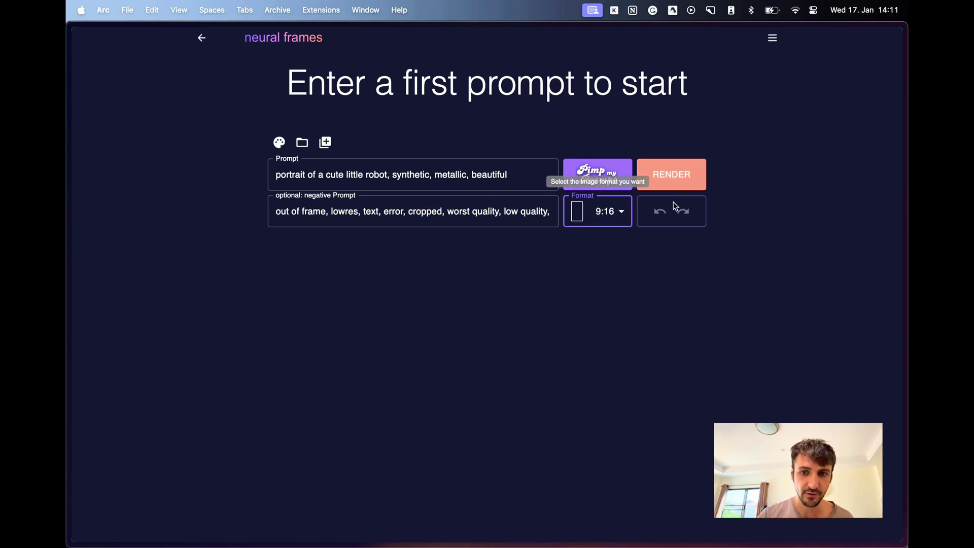
{"action": "left_click", "coordinate": [679, 183]}
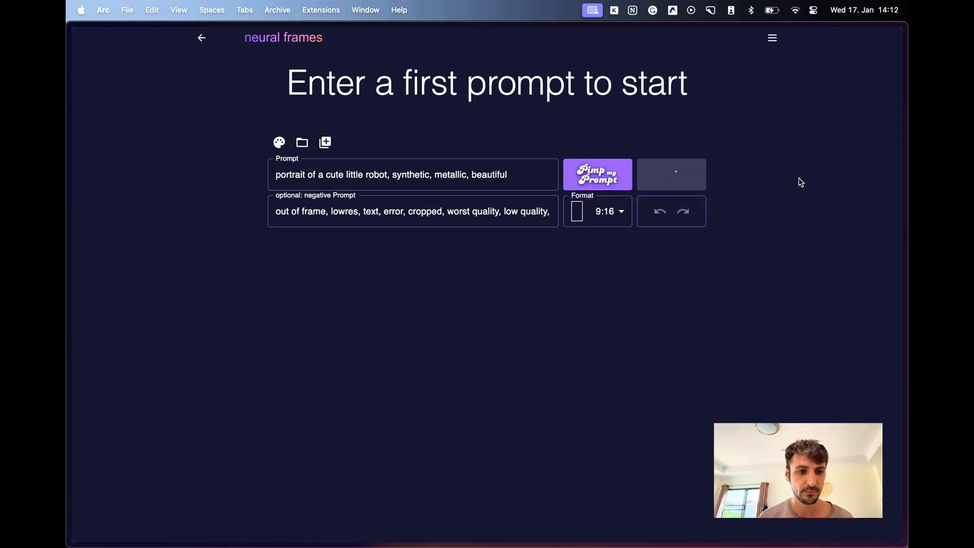
Step: Scroll through the rendered robot images to find the round-eyed silver robot
{"action": "scroll", "coordinate": [811, 409], "scroll_direction": "down", "scroll_amount": 2}
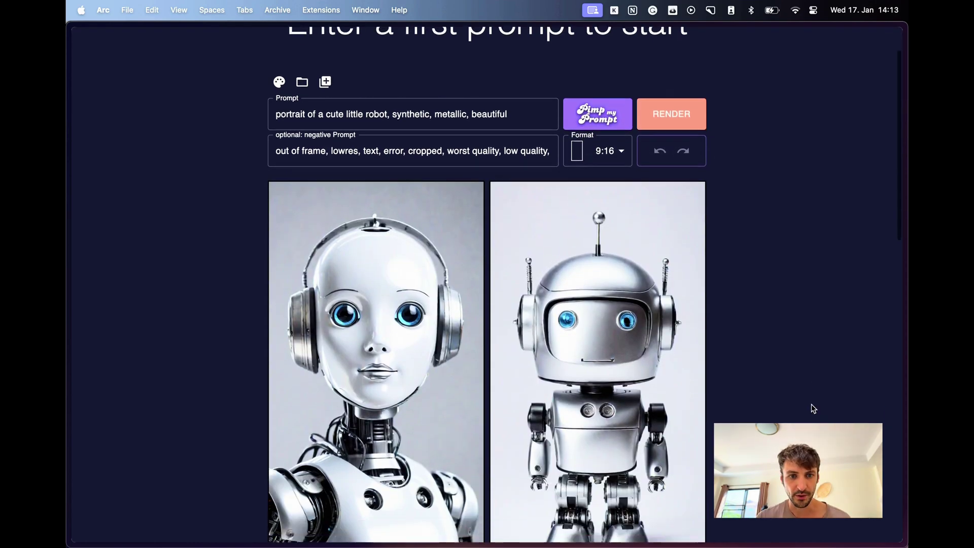
{"action": "scroll", "coordinate": [811, 404], "scroll_direction": "down", "scroll_amount": 10}
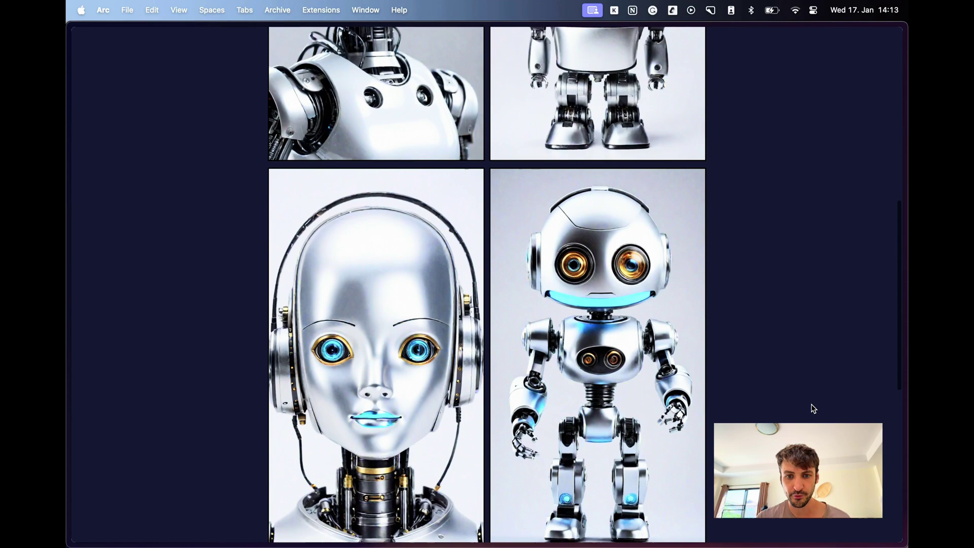
{"action": "scroll", "coordinate": [811, 405], "scroll_direction": "up", "scroll_amount": 5}
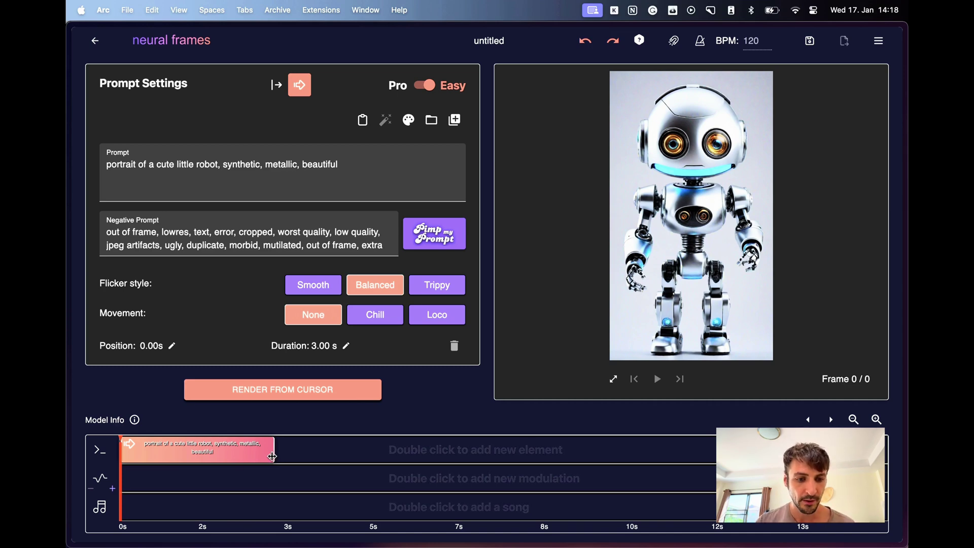
Step: Trim the first clip to about 1.4 s and add a 1.17 s clip at 2.50 s
{"action": "left_click_drag", "start_coordinate": [273, 456], "coordinate": [194, 455]}
{"action": "double_click", "coordinate": [235, 453]}
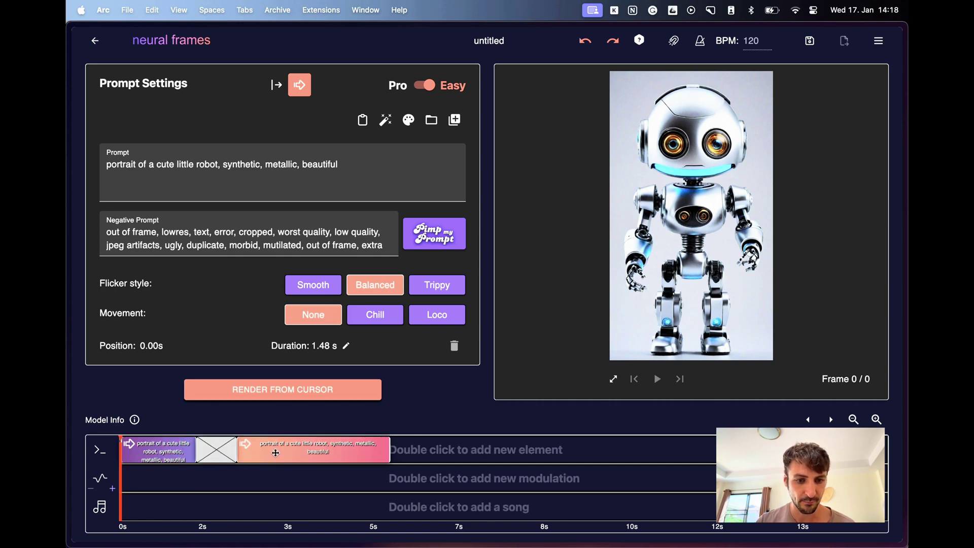
{"action": "left_click_drag", "start_coordinate": [405, 447], "coordinate": [311, 450]}
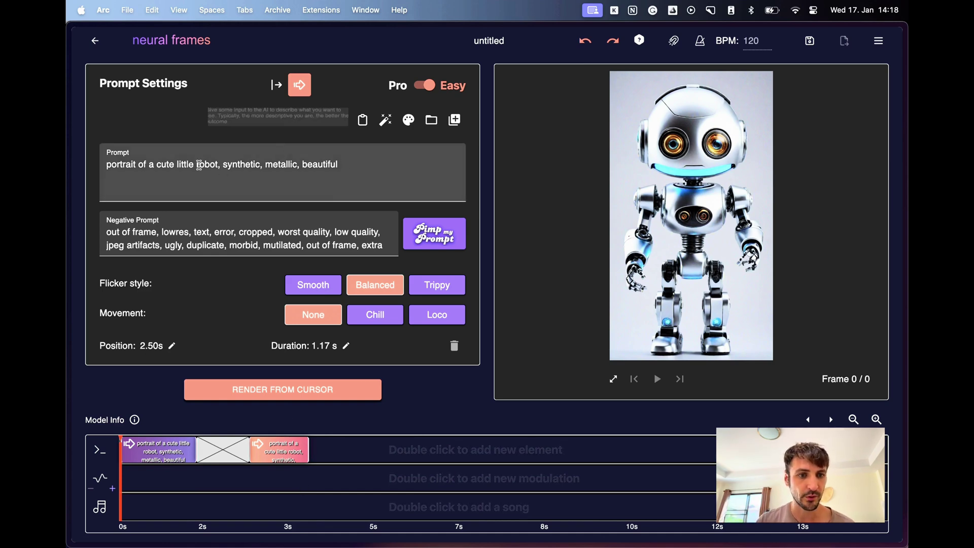
Step: Rewrite the second prompt as a laughing, happy, smiling robot with flowers, dropping 'synthetic'
{"action": "double_click", "coordinate": [201, 165]}
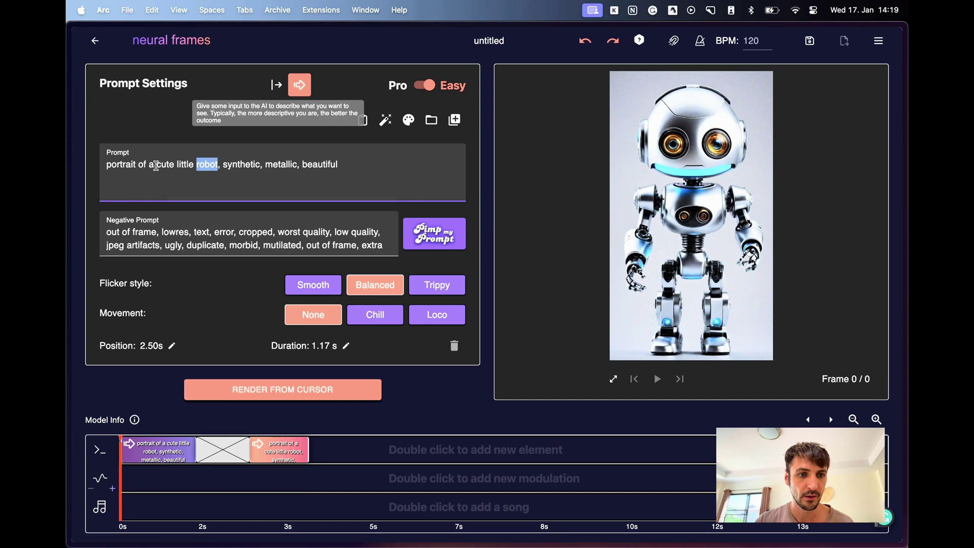
{"action": "double_click", "coordinate": [181, 164]}
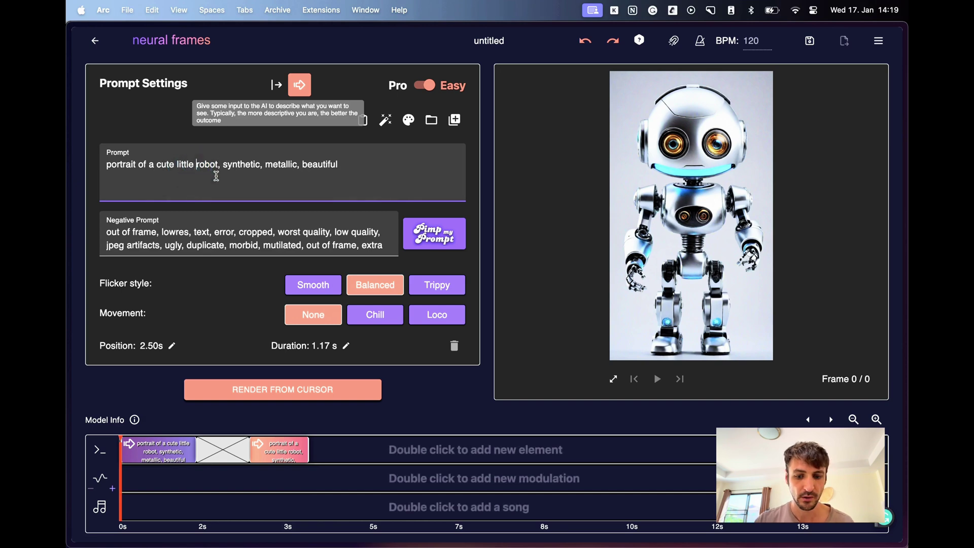
{"action": "type", "text": "laughing"}
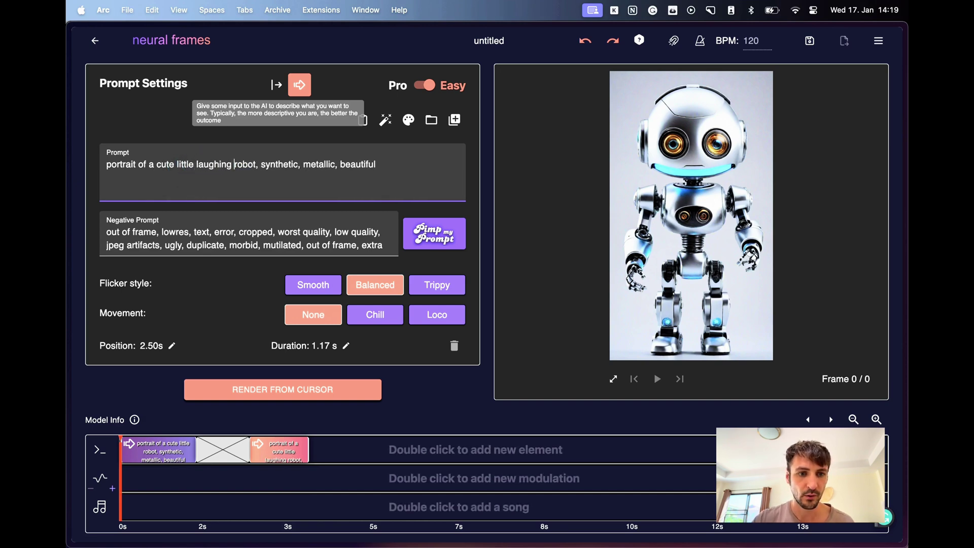
{"action": "left_click", "coordinate": [259, 164]}
{"action": "type", "text": "happy, smilng"}
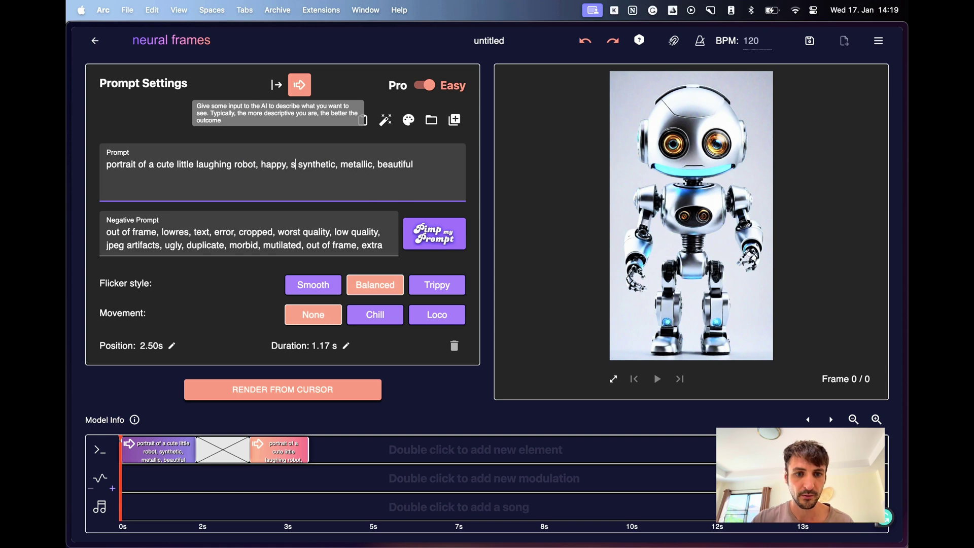
{"action": "key", "text": "BackSpace"}
{"action": "key", "text": "BackSpace"}
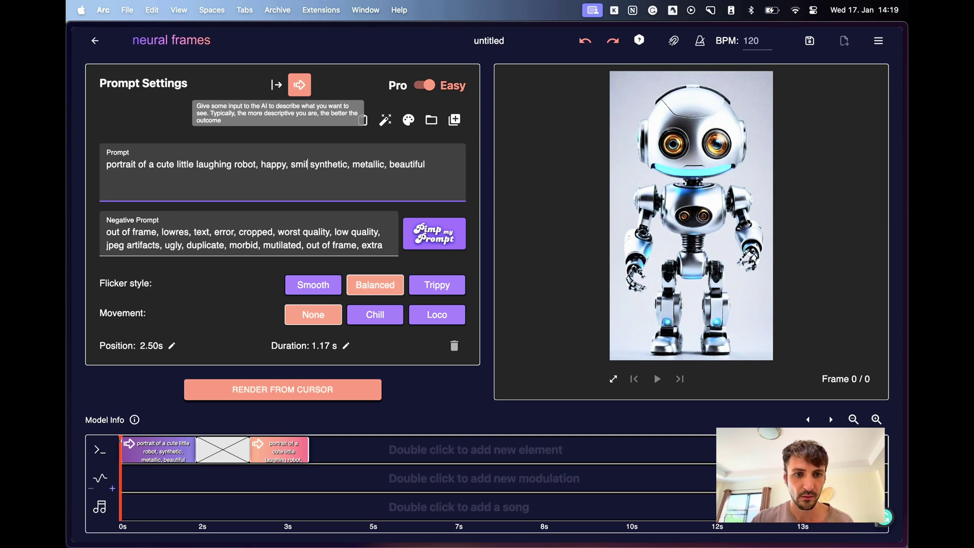
{"action": "type", "text": "ing, flowers"}
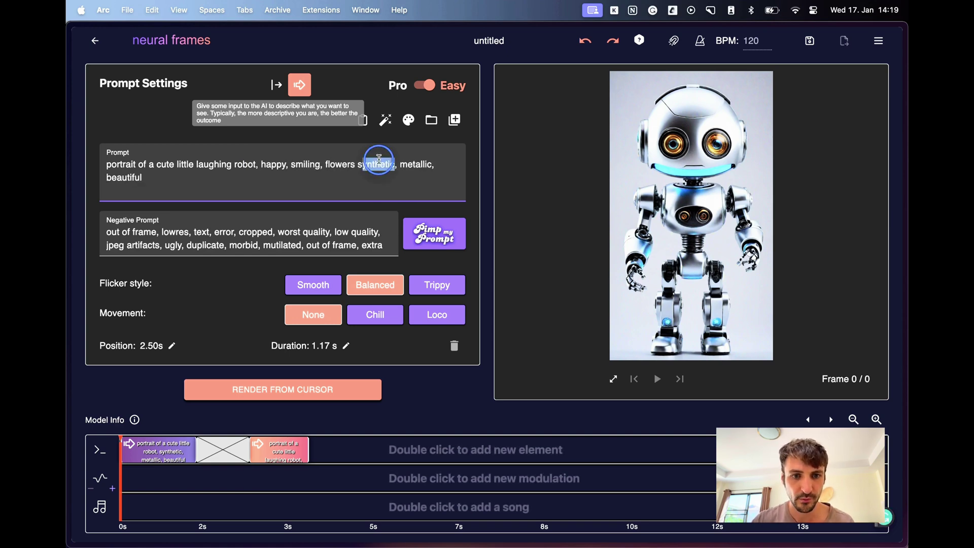
{"action": "key", "text": "BackSpace"}
{"action": "key", "text": "BackSpace"}
{"action": "key", "text": "BackSpace"}
{"action": "key", "text": "BackSpace"}
{"action": "key", "text": "BackSpace"}
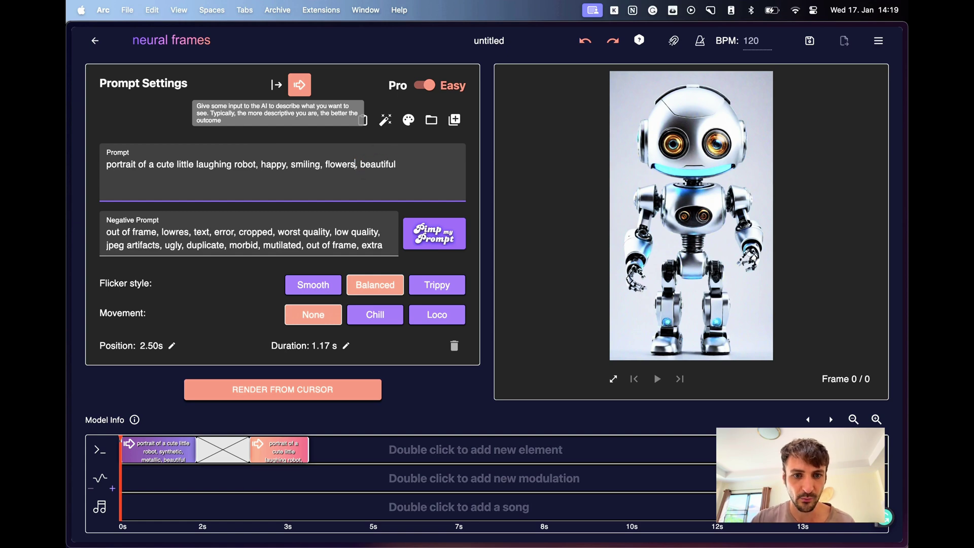
Step: Give both clips Trippy flicker and the first clip Chill movement
{"action": "left_click", "coordinate": [179, 456]}
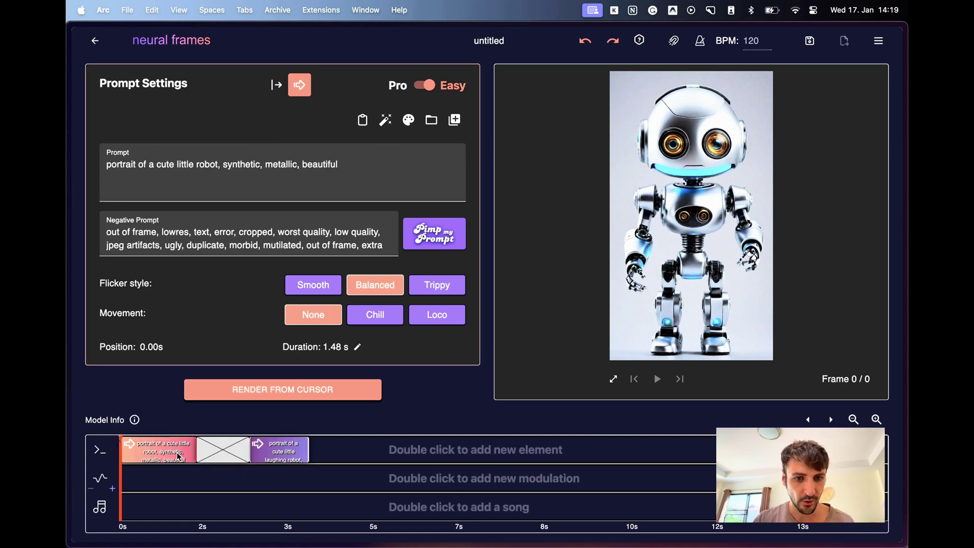
{"action": "left_click", "coordinate": [368, 323]}
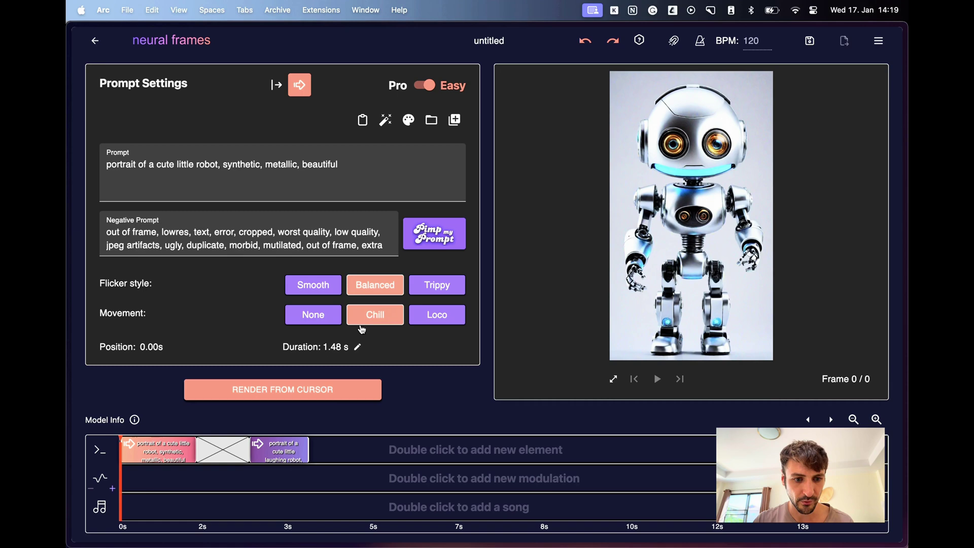
{"action": "left_click", "coordinate": [293, 450]}
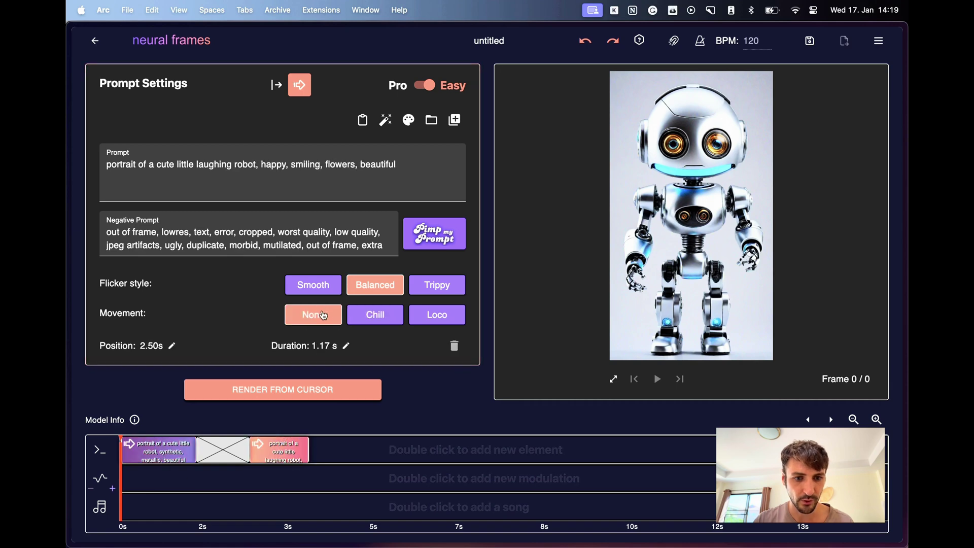
{"action": "left_click", "coordinate": [434, 295]}
{"action": "left_click", "coordinate": [189, 453]}
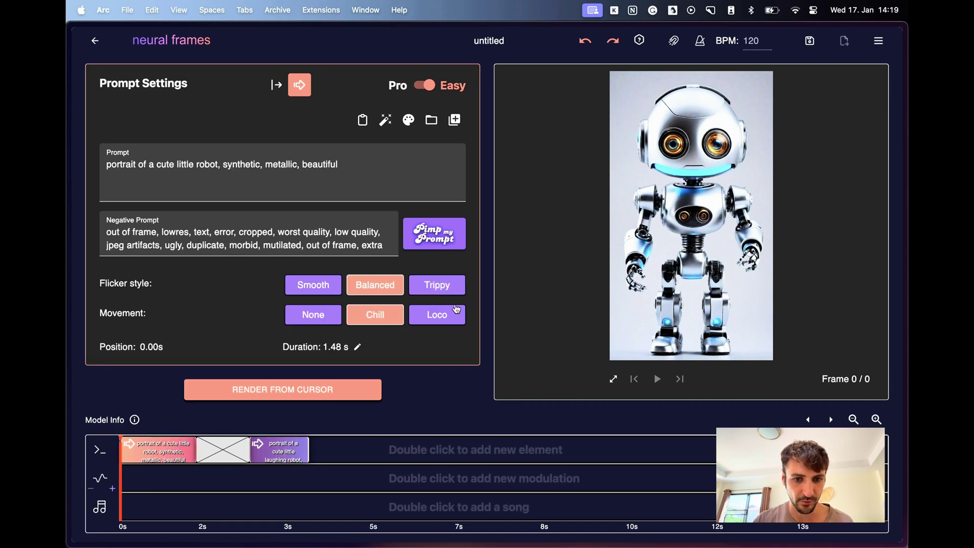
{"action": "left_click", "coordinate": [459, 292]}
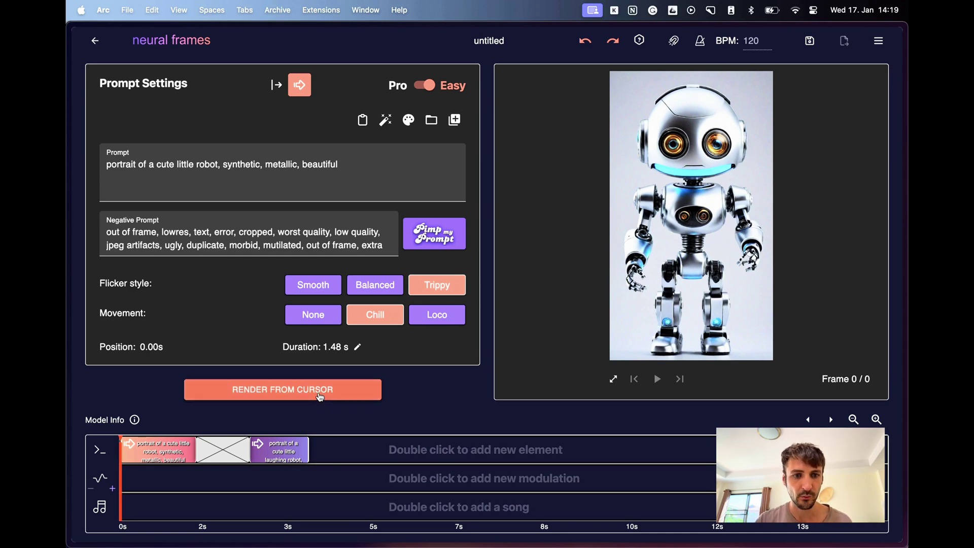
Step: Render the 88-frame animation, then add and delete a test prompt clip
{"action": "left_click", "coordinate": [320, 397]}
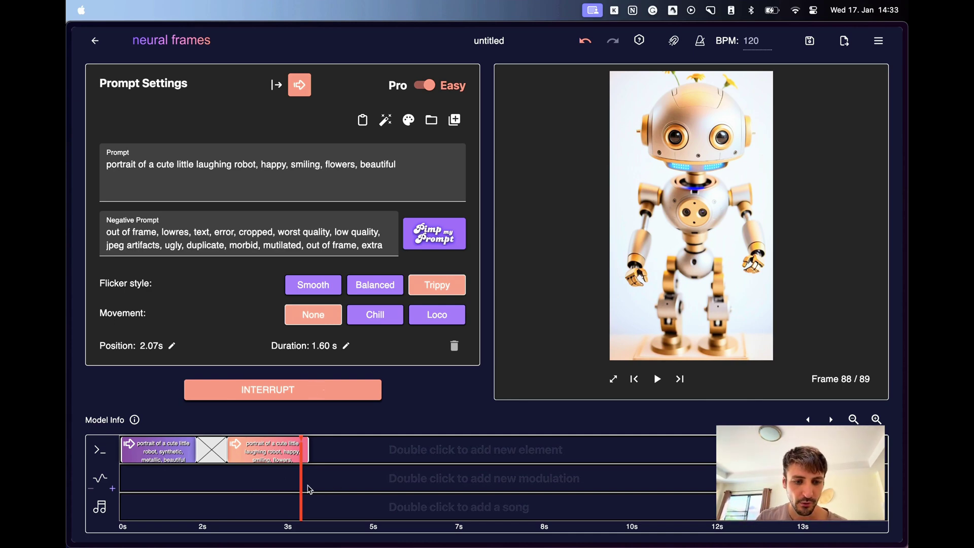
{"action": "left_click", "coordinate": [300, 490]}
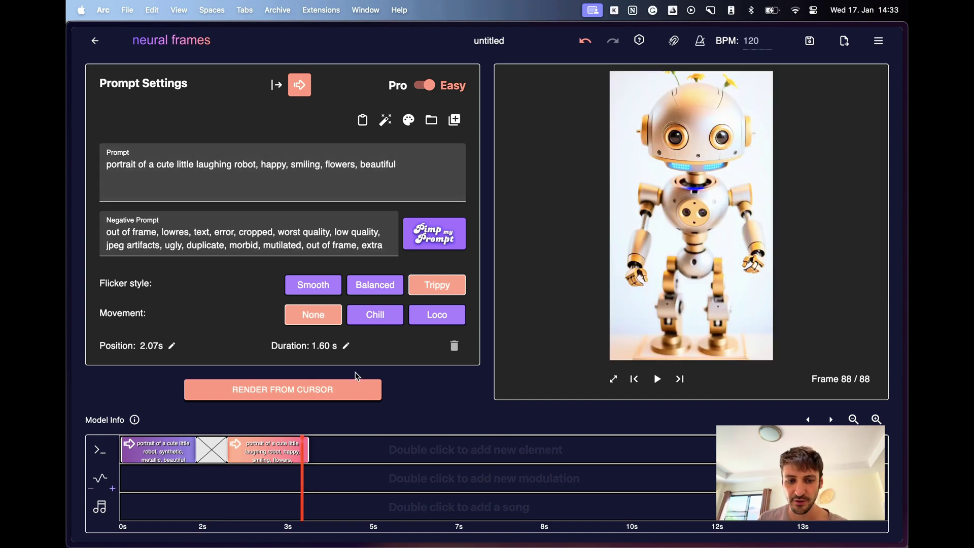
{"action": "left_click", "coordinate": [327, 447]}
{"action": "left_click_drag", "start_coordinate": [355, 449], "coordinate": [399, 452]}
{"action": "left_click", "coordinate": [462, 349]}
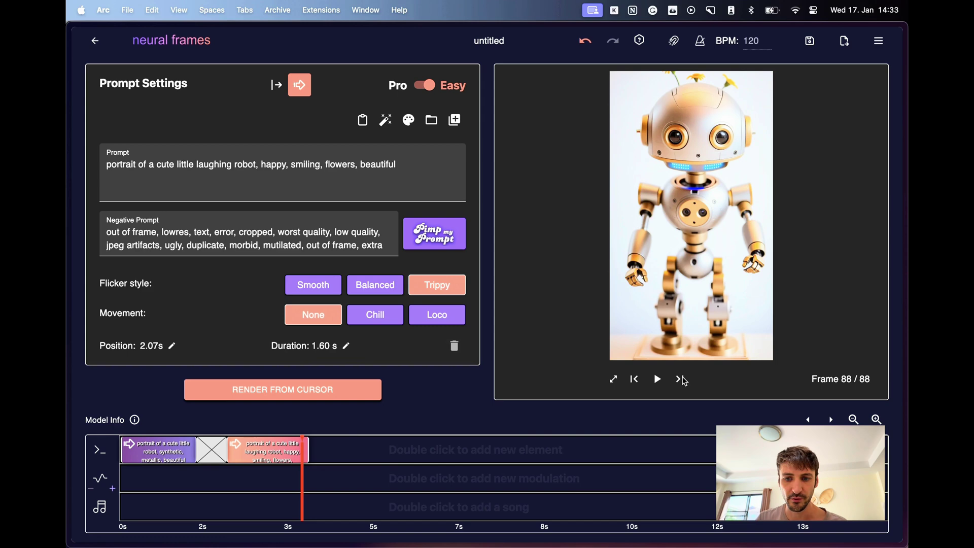
Step: Play the rendered animation back from the start through to its end
{"action": "left_click", "coordinate": [633, 380]}
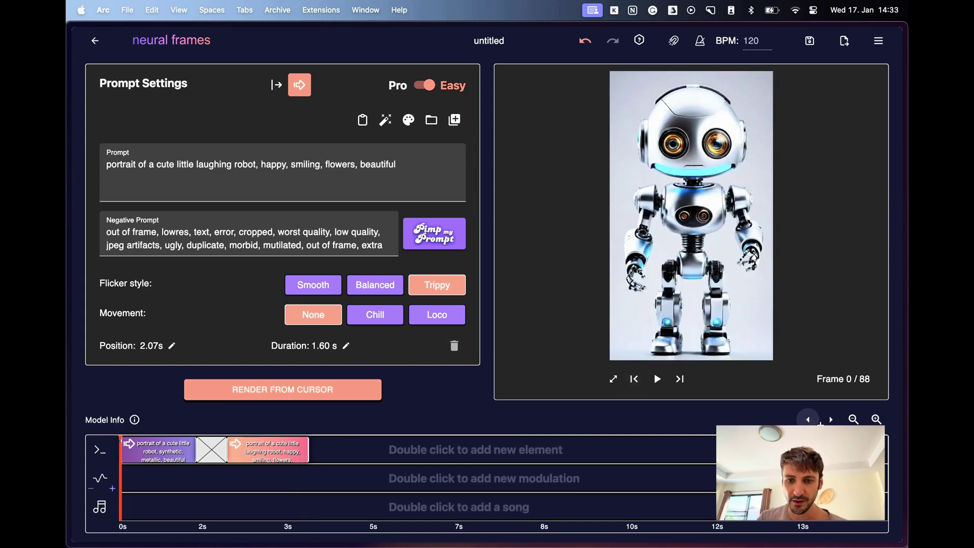
{"action": "key", "text": "space"}
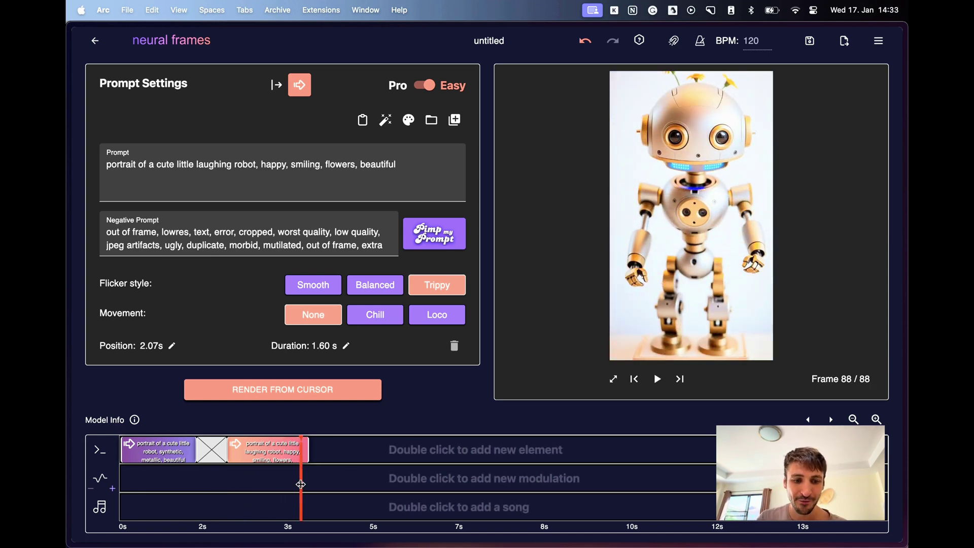
{"action": "mouse_move", "coordinate": [301, 484]}
{"action": "left_mouse_down"}
{"action": "mouse_move", "coordinate": [202, 482]}
{"action": "mouse_move", "coordinate": [309, 473]}
{"action": "mouse_move", "coordinate": [297, 467]}
{"action": "left_mouse_up"}
Step: Open the export settings with 'Loop with reversed clip' left checked
{"action": "left_click", "coordinate": [844, 40]}
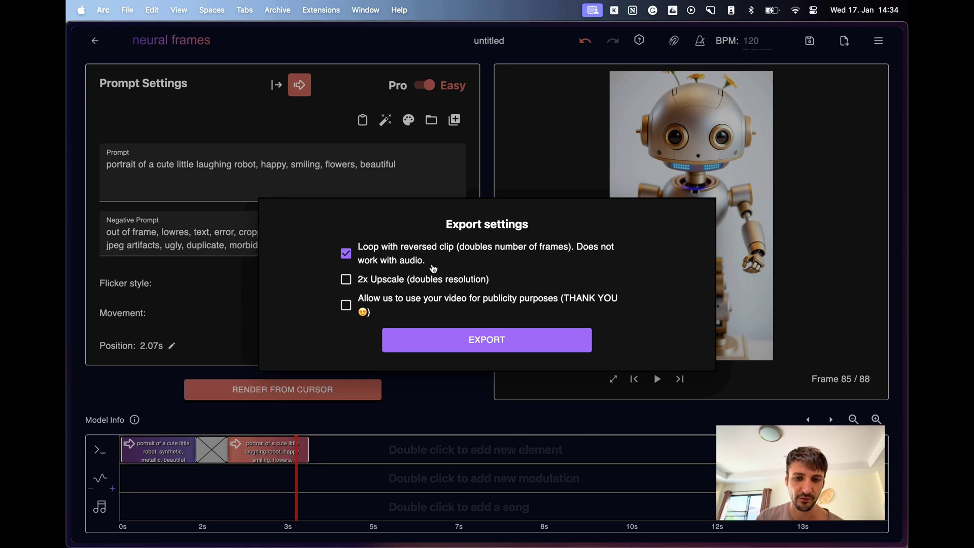
Step: Export the looping robot video to the Your videos library
{"action": "left_click", "coordinate": [431, 337]}
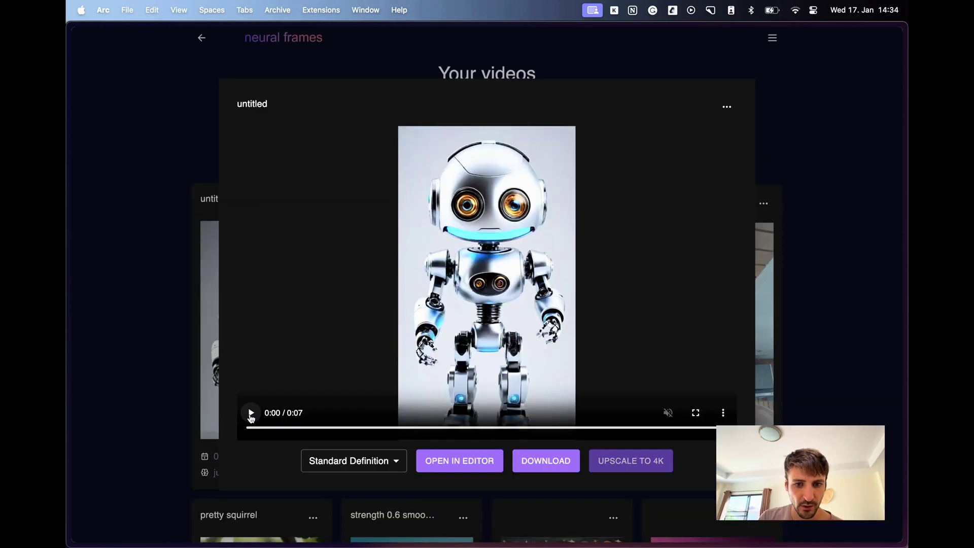